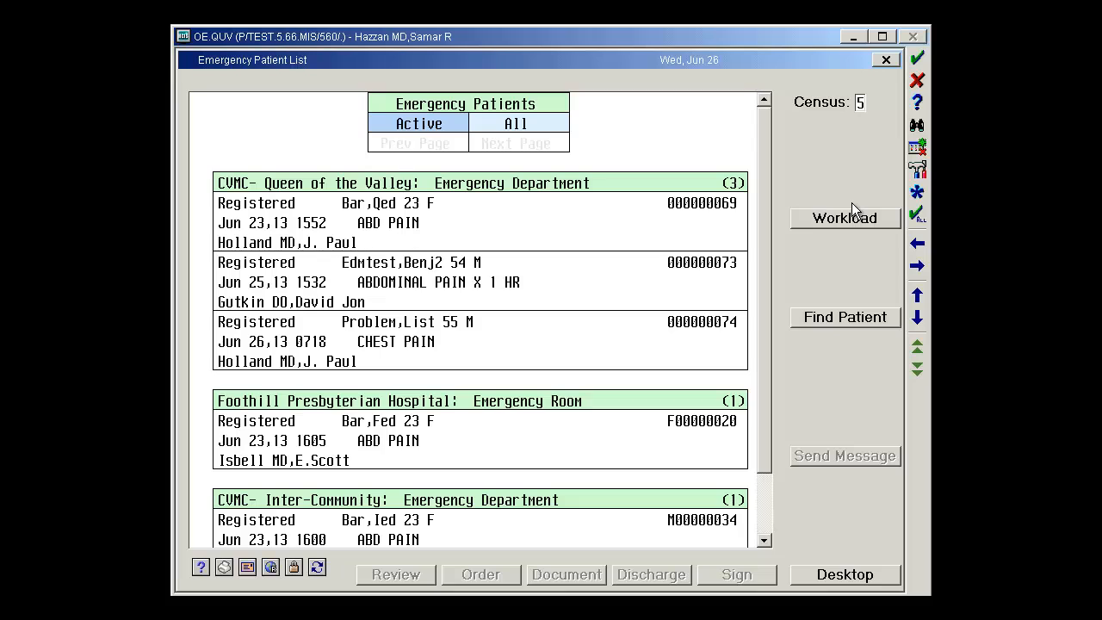
Open order entry for the 55-year-old male emergency patient with chest pain and confirm the patient's identity.
click(625, 337)
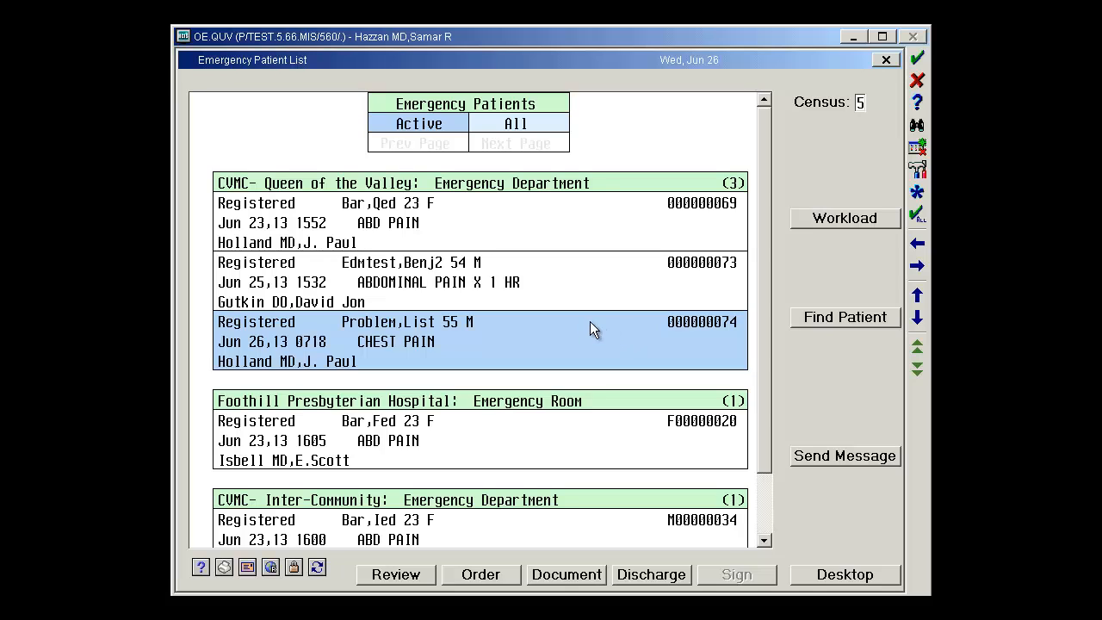
click(511, 572)
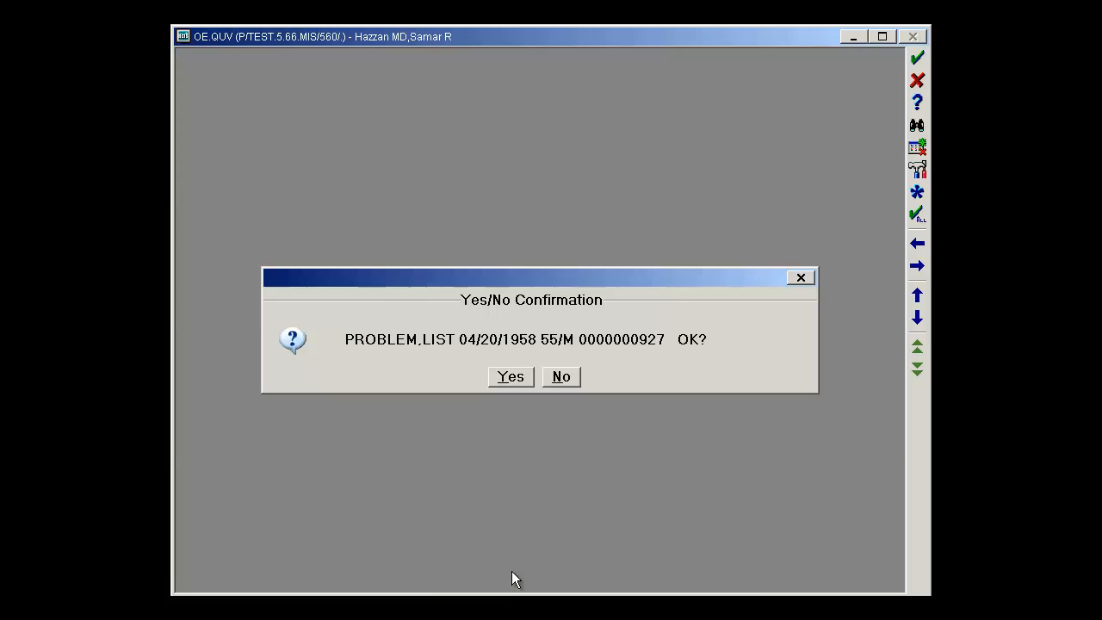
click(517, 377)
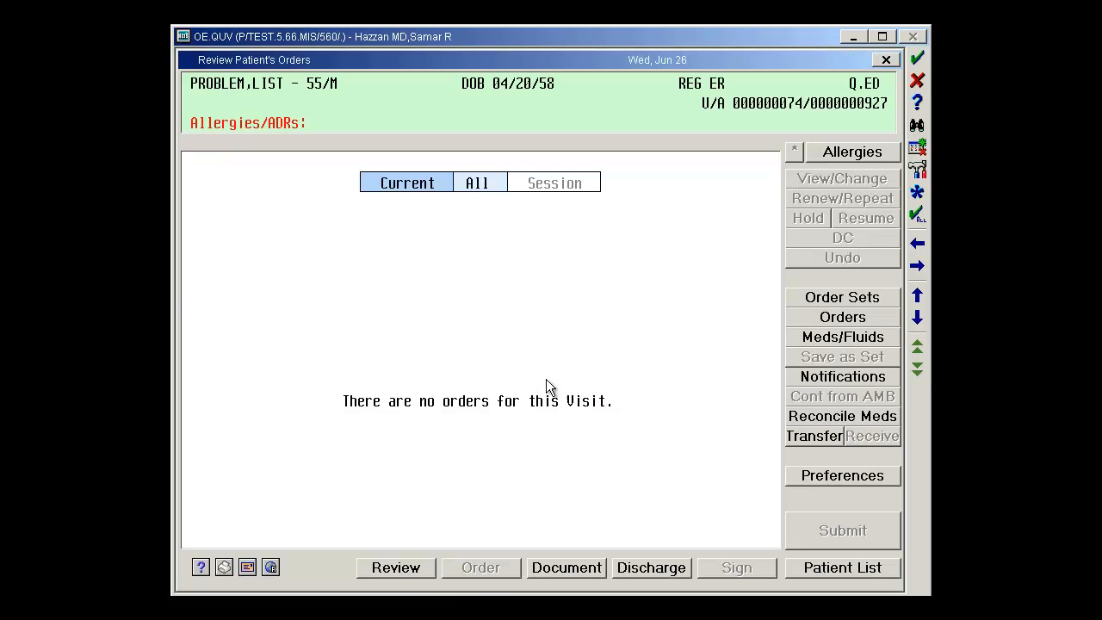
Start the patient's transfer with type INPATIENT and unit DOU 3, keeping the prefilled attending physician.
click(800, 437)
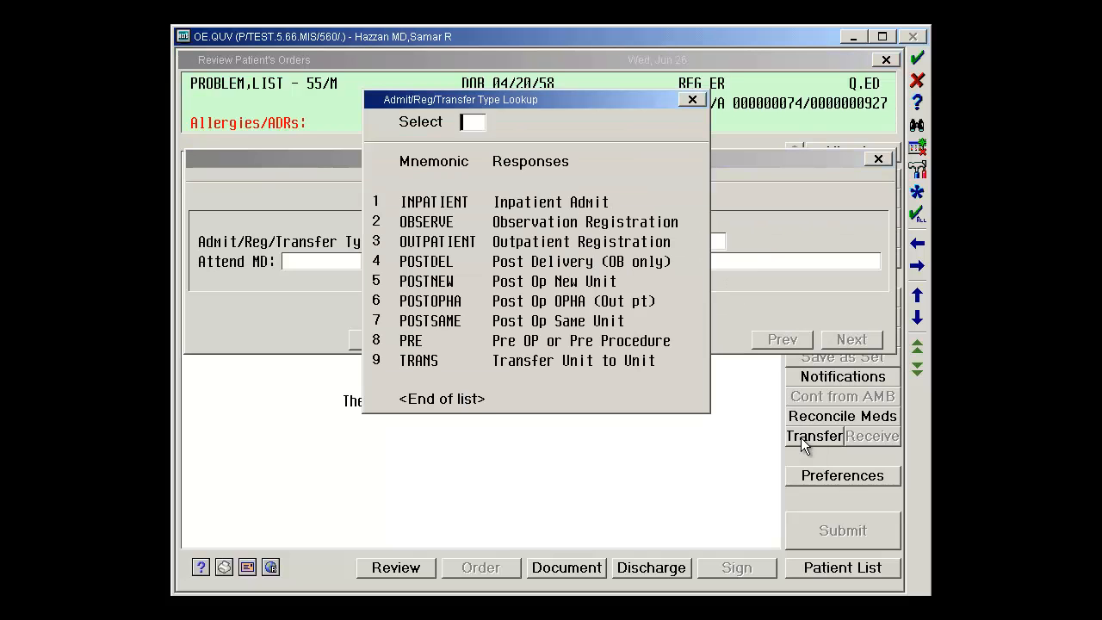
click(454, 202)
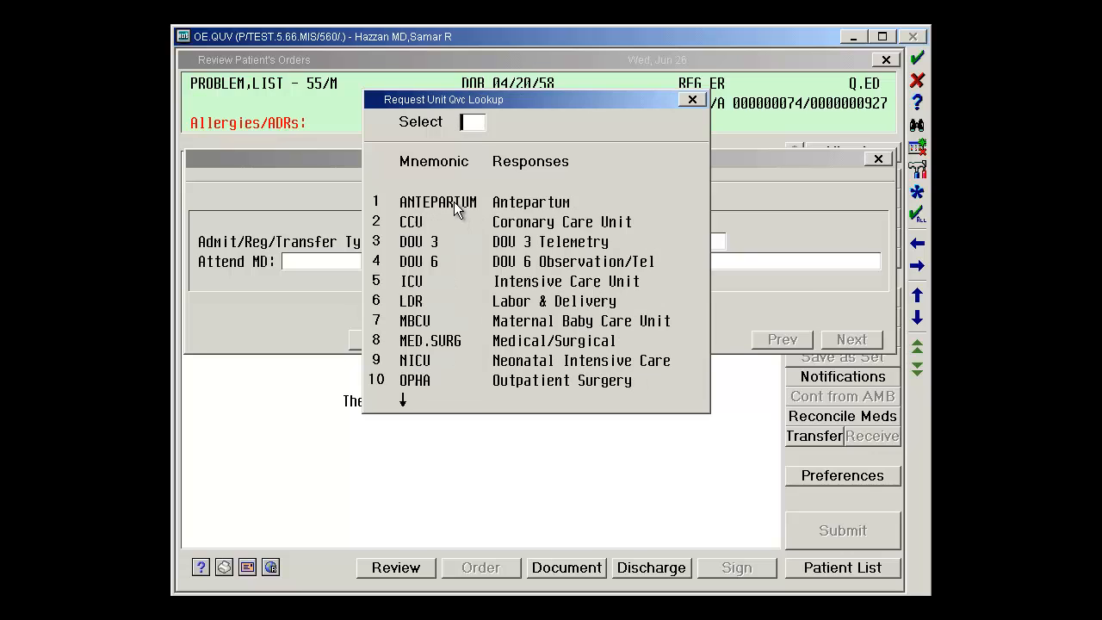
click(432, 244)
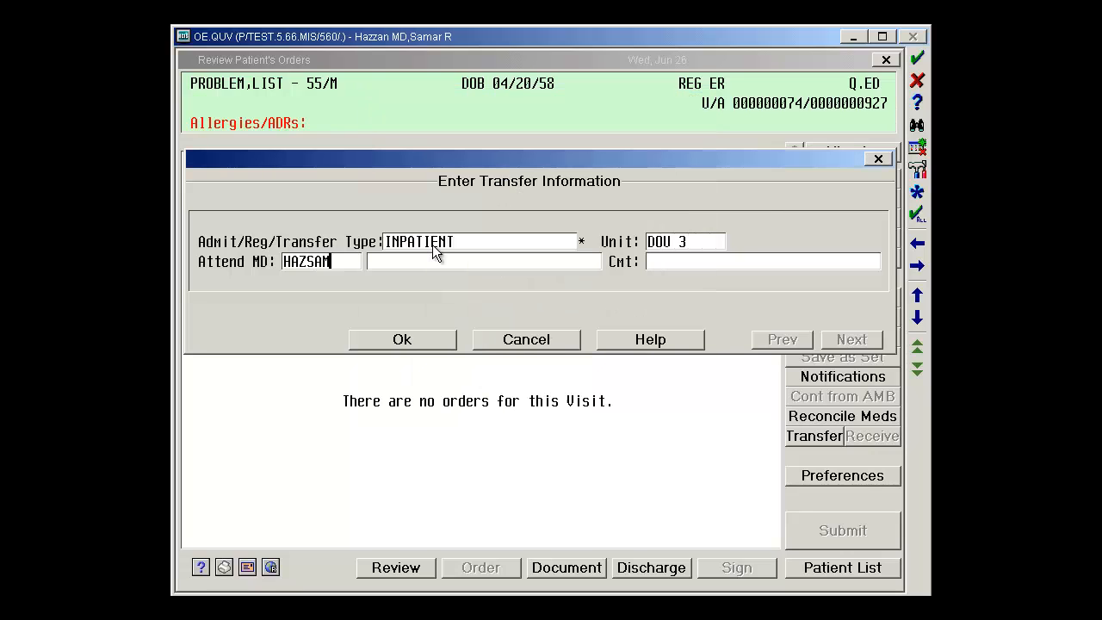
click(421, 344)
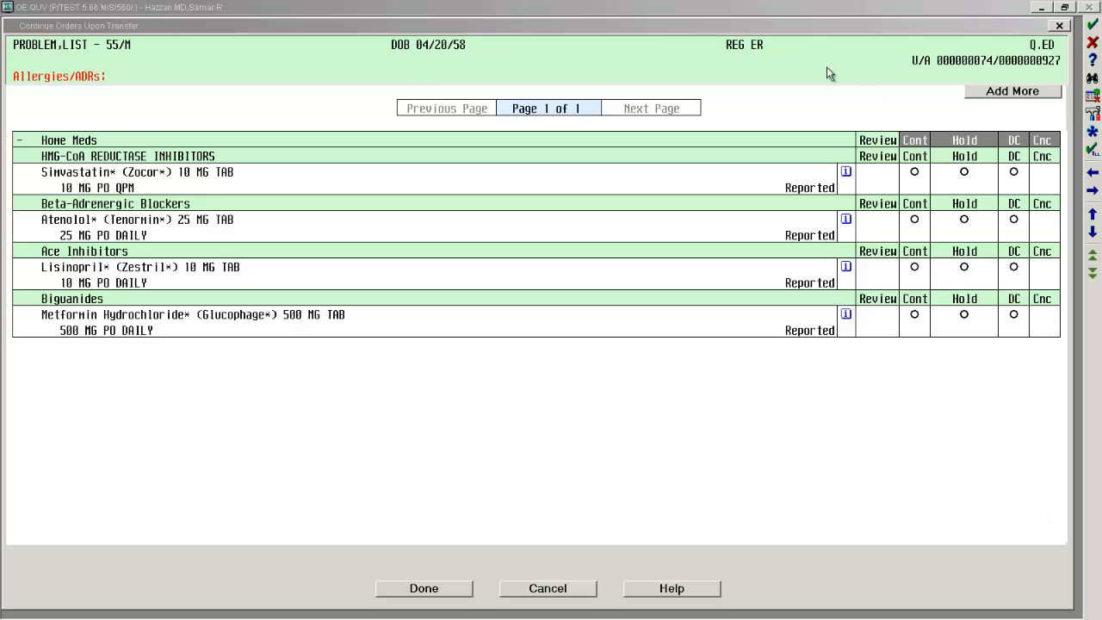
Continue all four home medications, Simvastatin, Atenolol, Lisinopril and Metformin, as inpatient orders for the transfer.
click(832, 14)
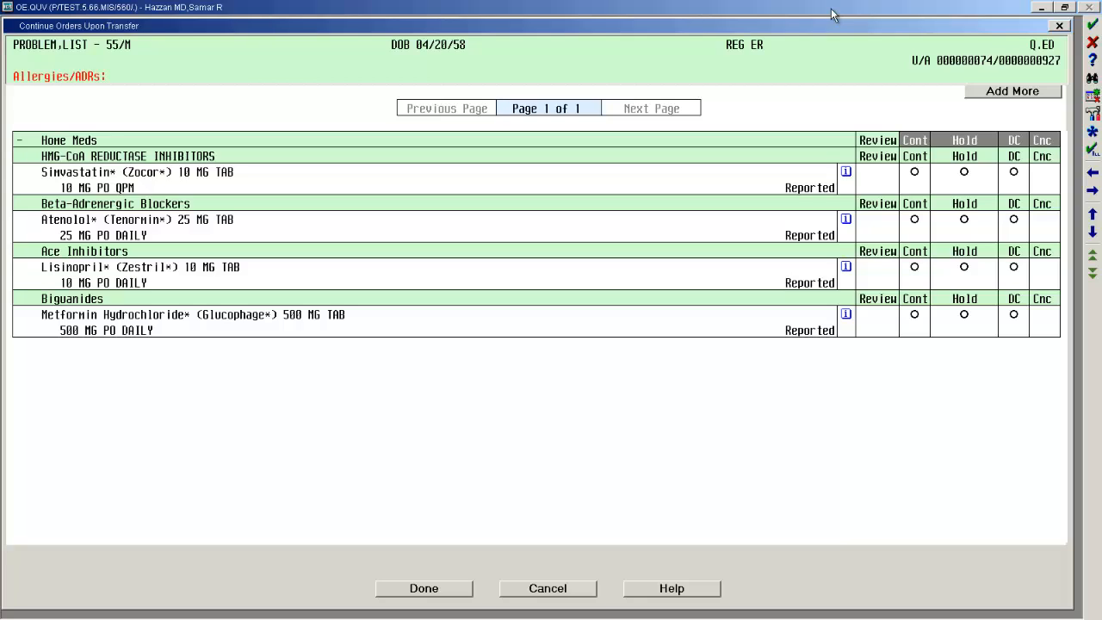
click(918, 144)
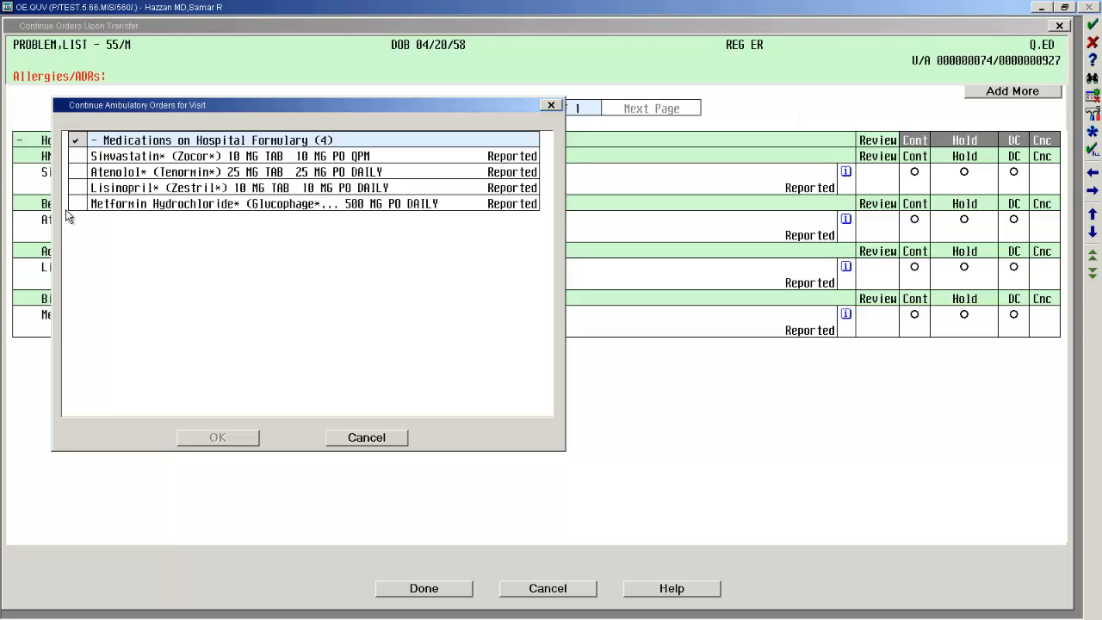
click(76, 141)
click(76, 142)
click(76, 157)
click(75, 157)
click(76, 172)
click(77, 188)
click(77, 156)
click(232, 439)
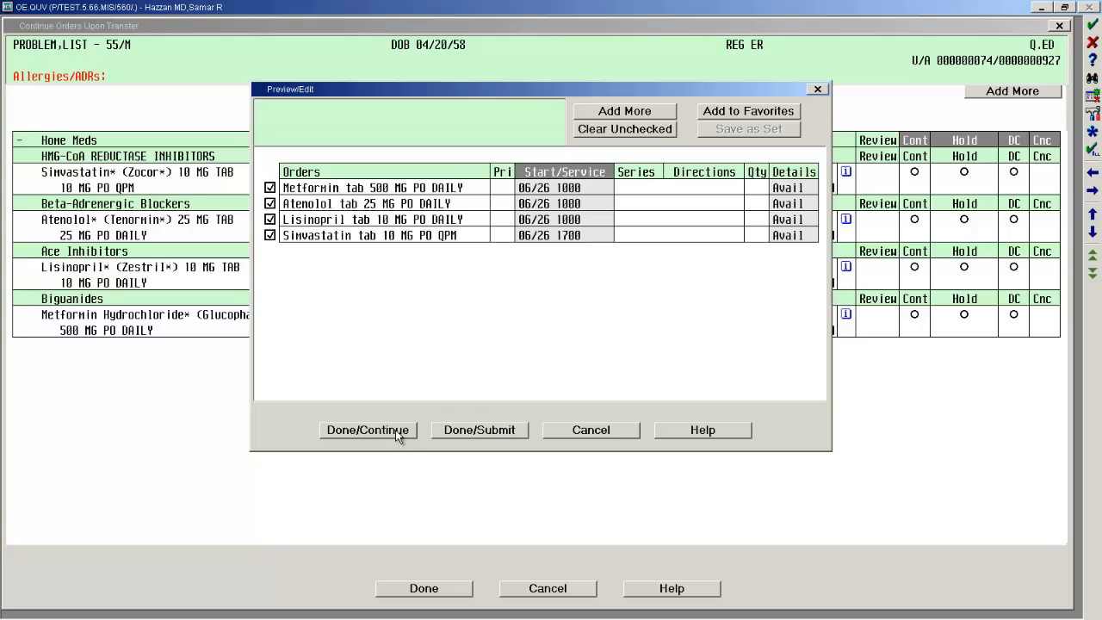
click(367, 430)
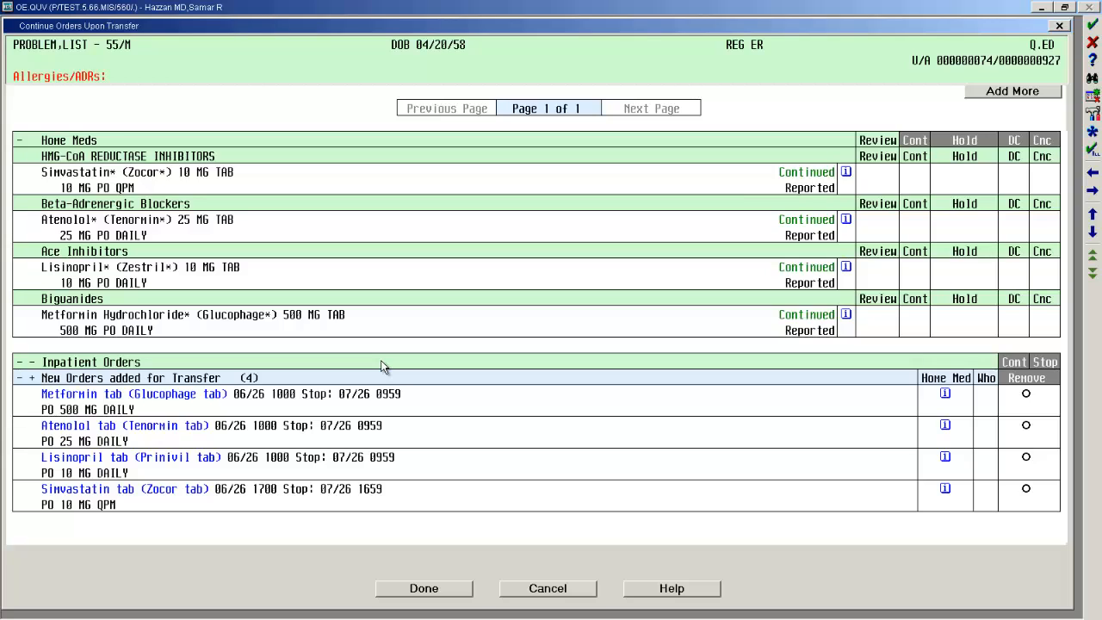
Add the favorite order set Admission (General) [CVHP] [Standard] with its Pain Protocol- Adult subset to the transfer orders.
click(980, 93)
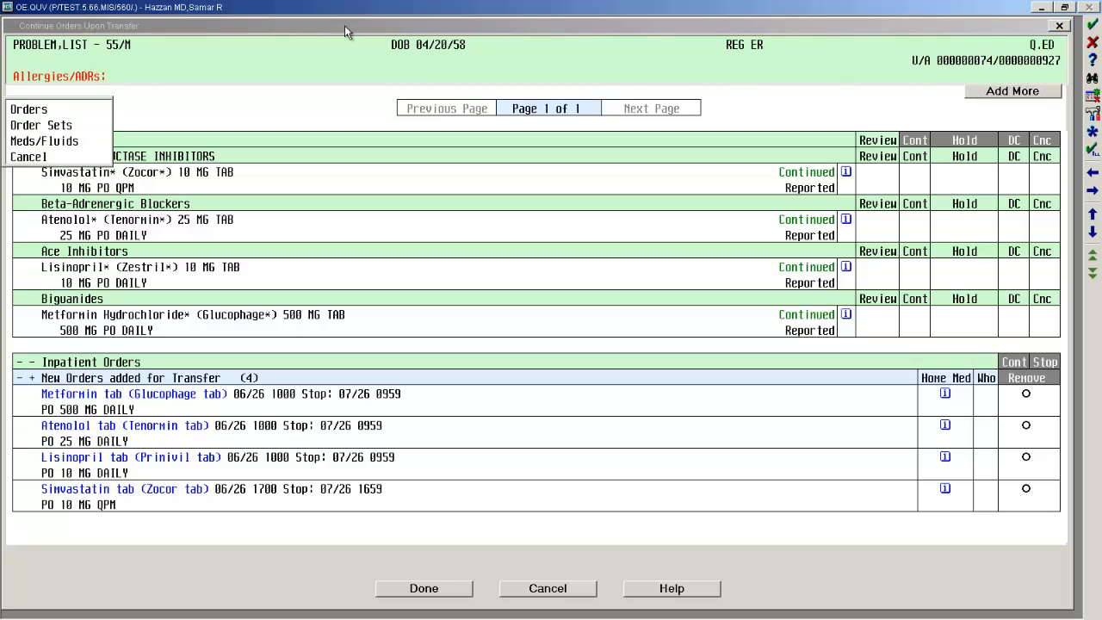
click(69, 127)
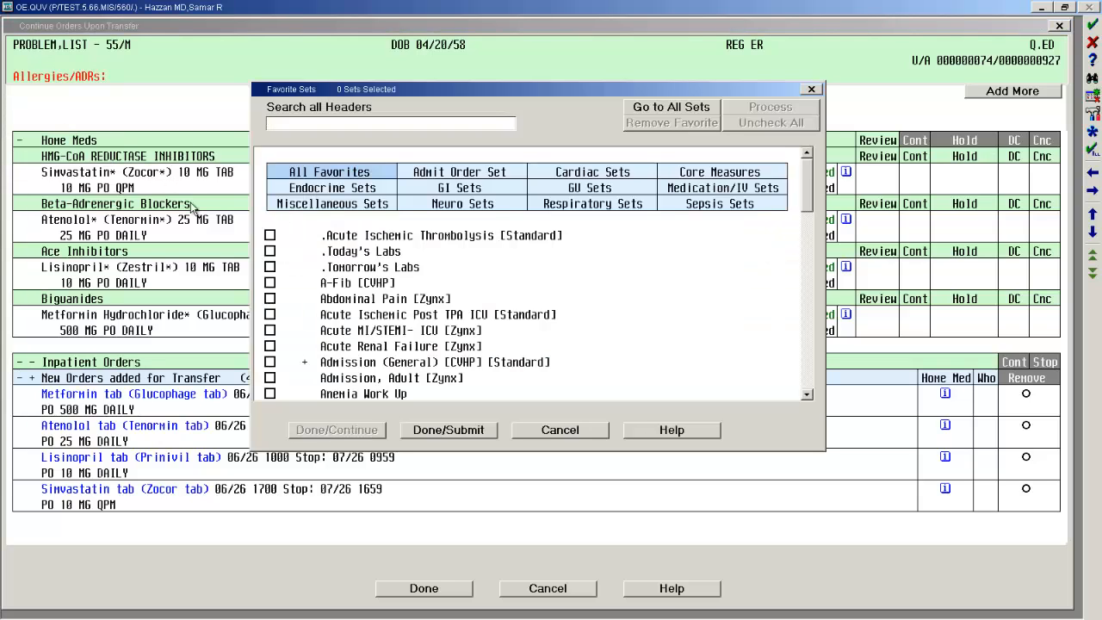
click(271, 363)
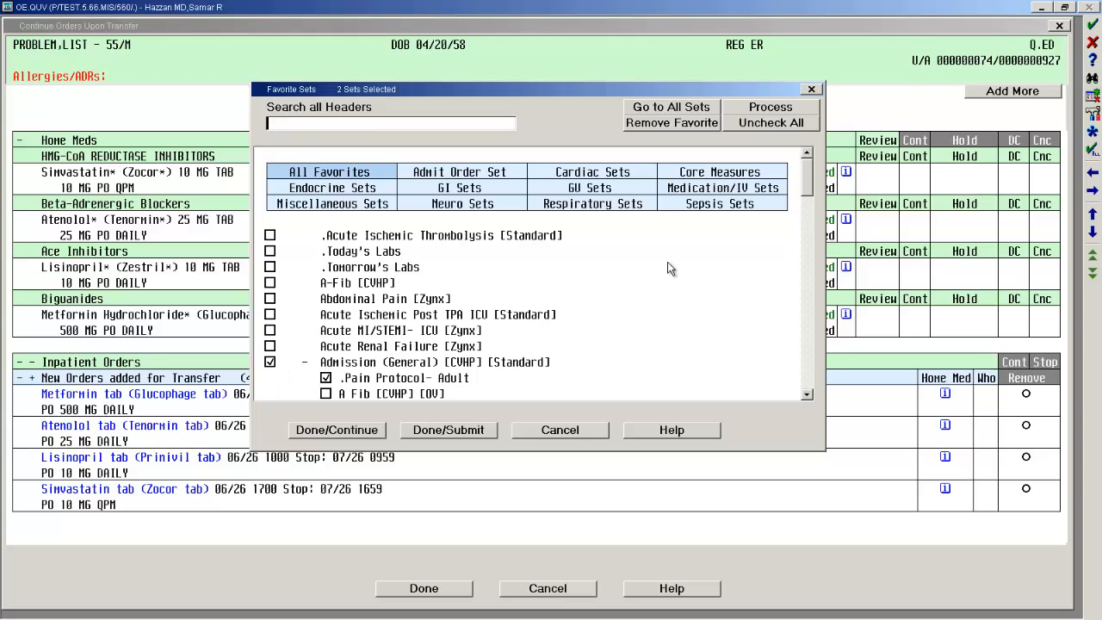
drag(807, 176, 811, 211)
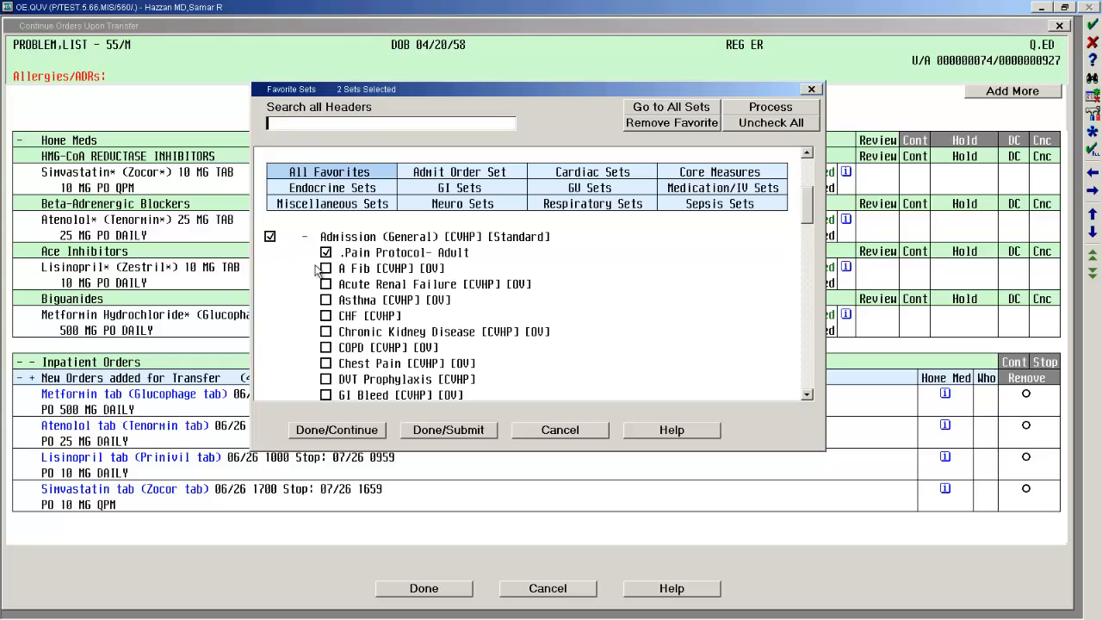
click(337, 429)
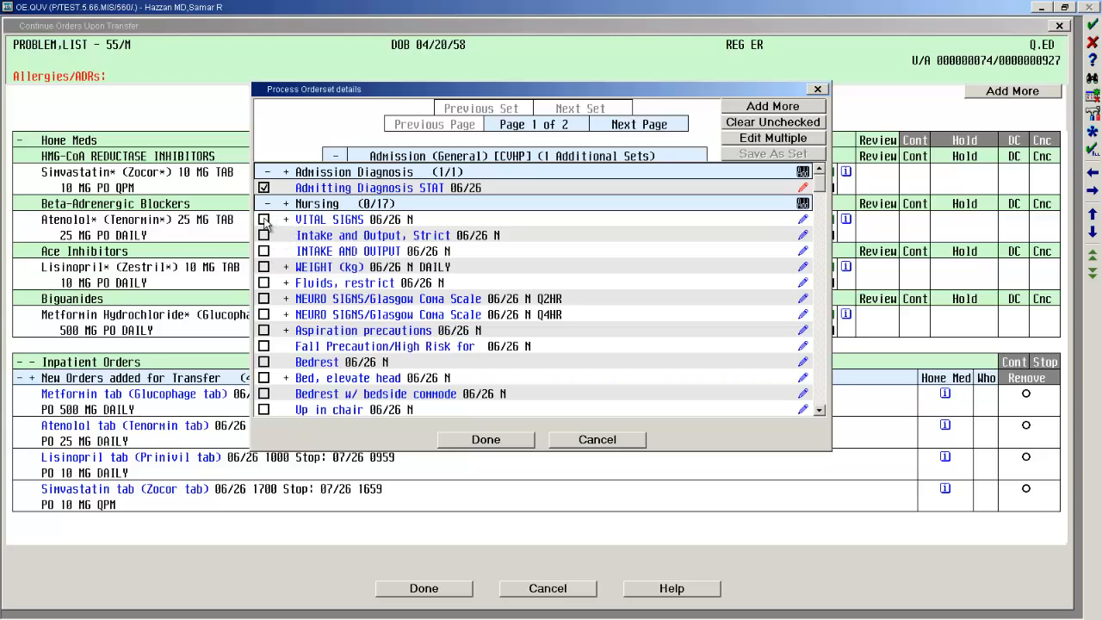
Select the nursing orders VITAL SIGNS, INTAKE AND OUTPUT and Bedrest in the admission order set.
click(264, 219)
click(264, 250)
click(264, 361)
Select the Nothing by Mouth diet and the D5/0.45NaCl 1,000 ML IV fluid in the admission order set.
drag(821, 187, 820, 213)
click(264, 213)
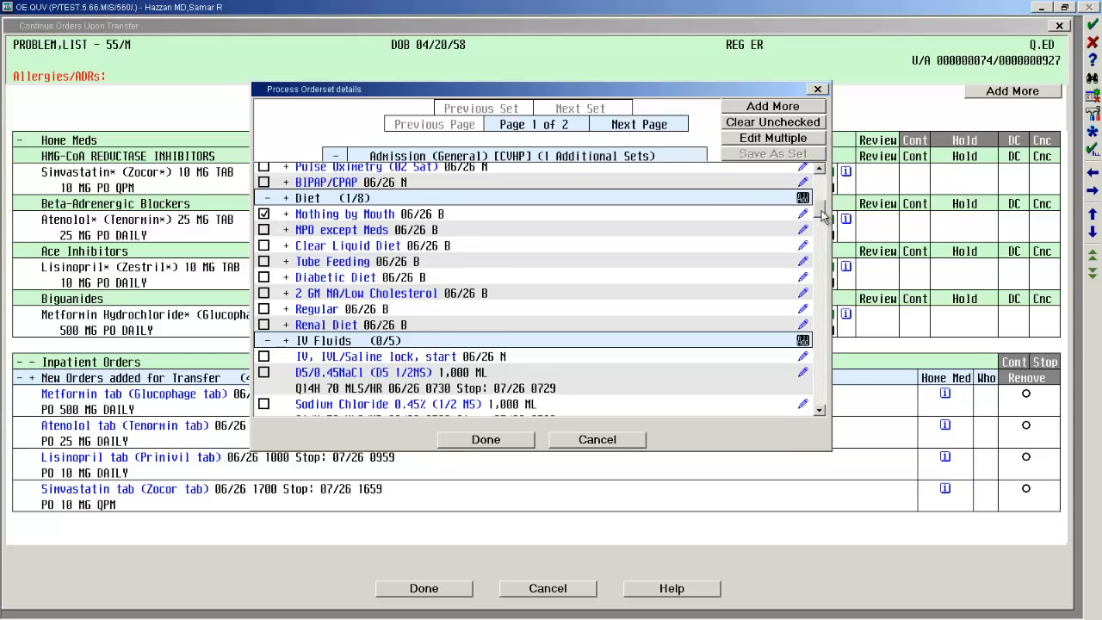
drag(823, 215, 821, 217)
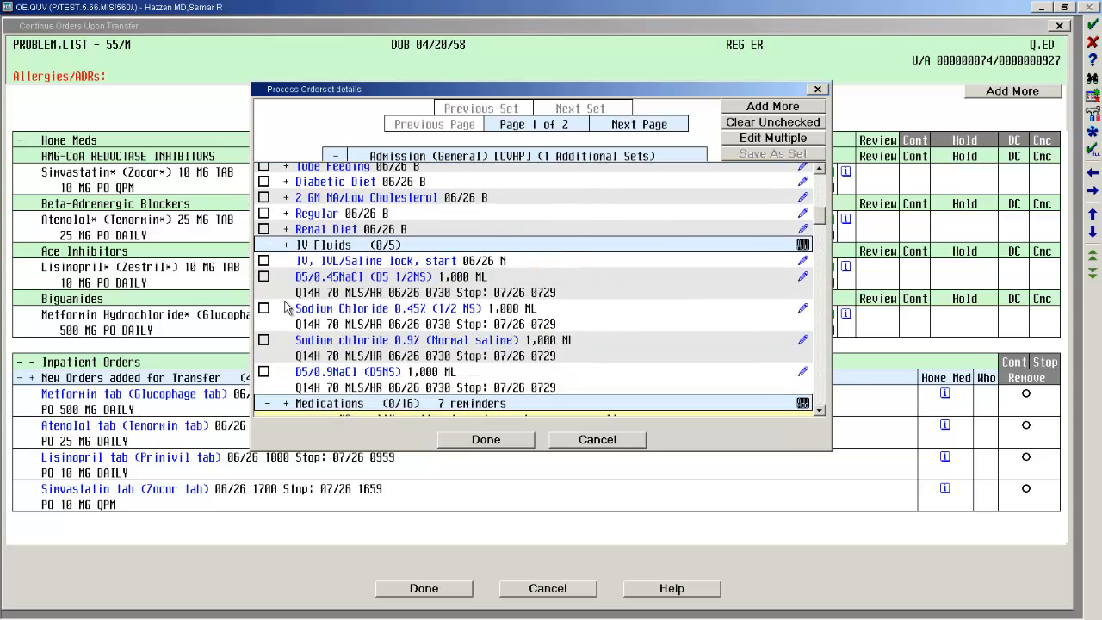
click(264, 276)
Select Acetaminophen tab 650 MG for pain or fever and Temazepam cap 15 MG for insomnia among the medications.
drag(817, 215, 818, 235)
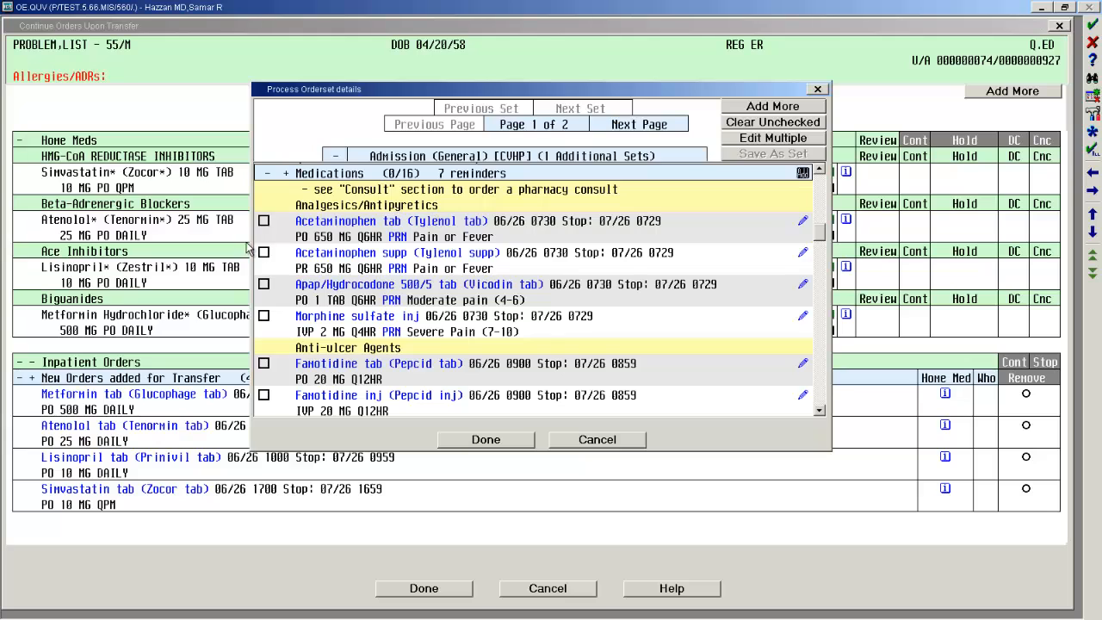
click(264, 221)
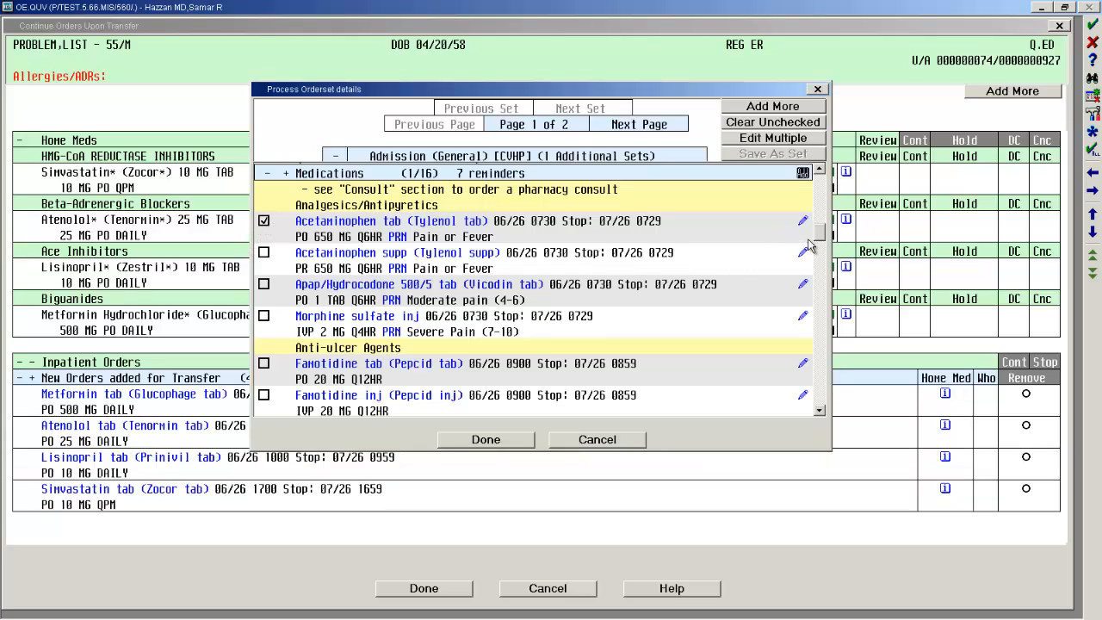
drag(821, 236, 819, 262)
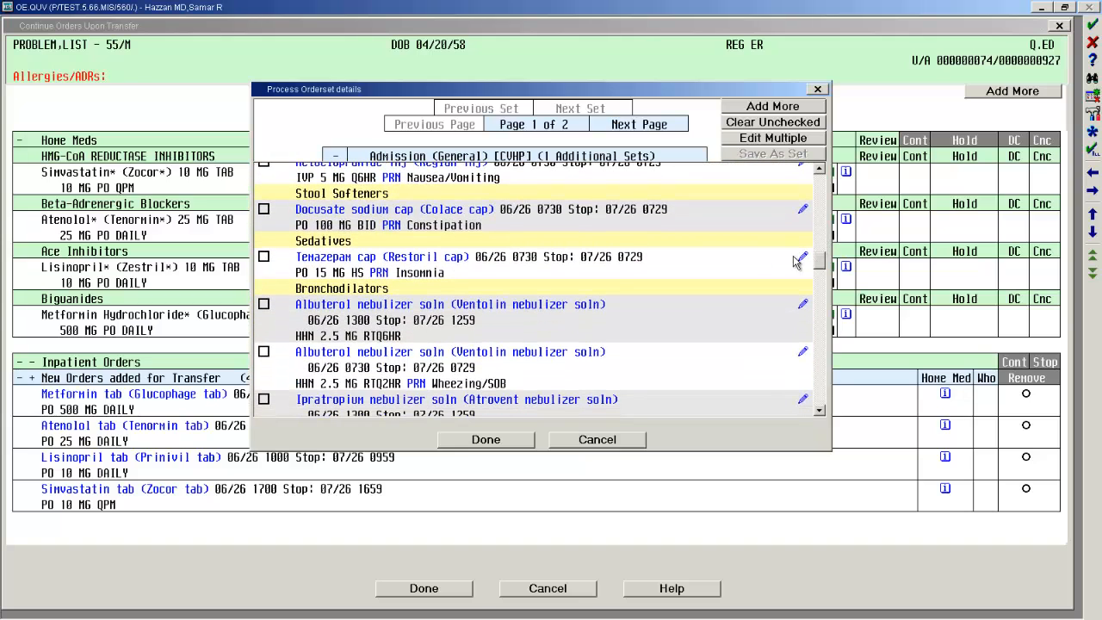
click(264, 257)
Select the laboratory orders CBC/Auto Diff and Basic Metabolic Panel in the admission order set.
drag(820, 265, 821, 298)
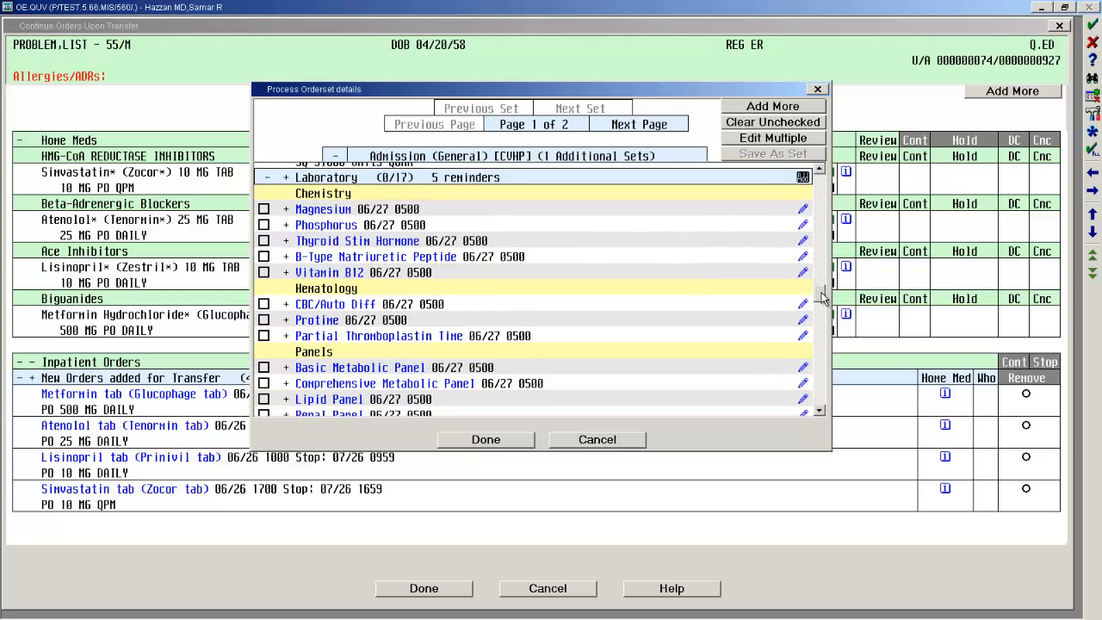
click(264, 305)
click(264, 367)
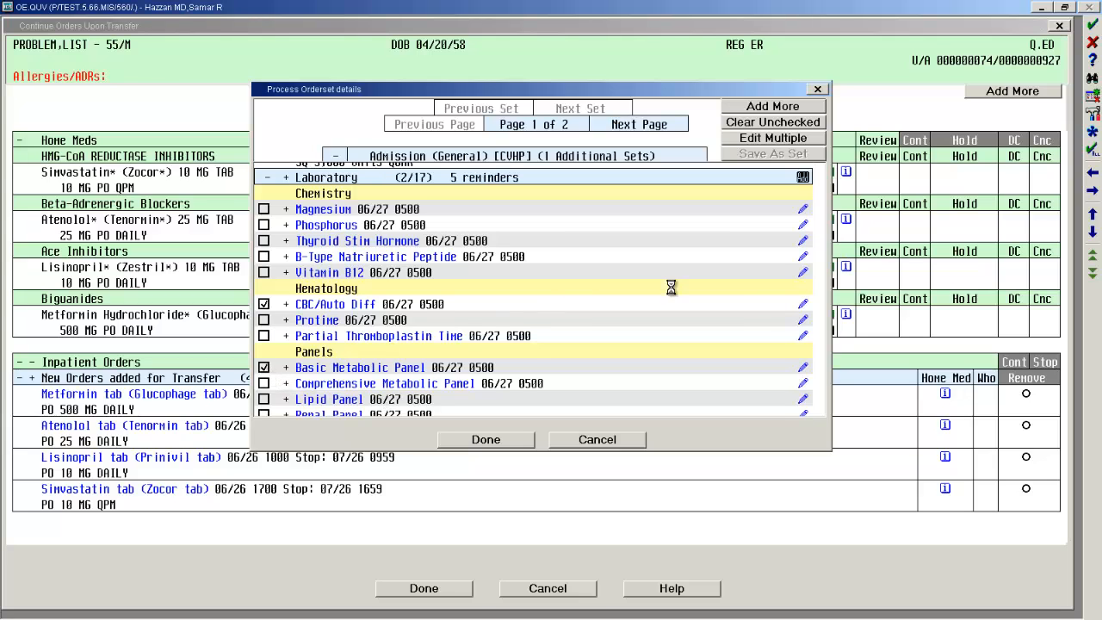
Select the first Physician Consult order in the Consults section.
scroll(822, 314, down, 4)
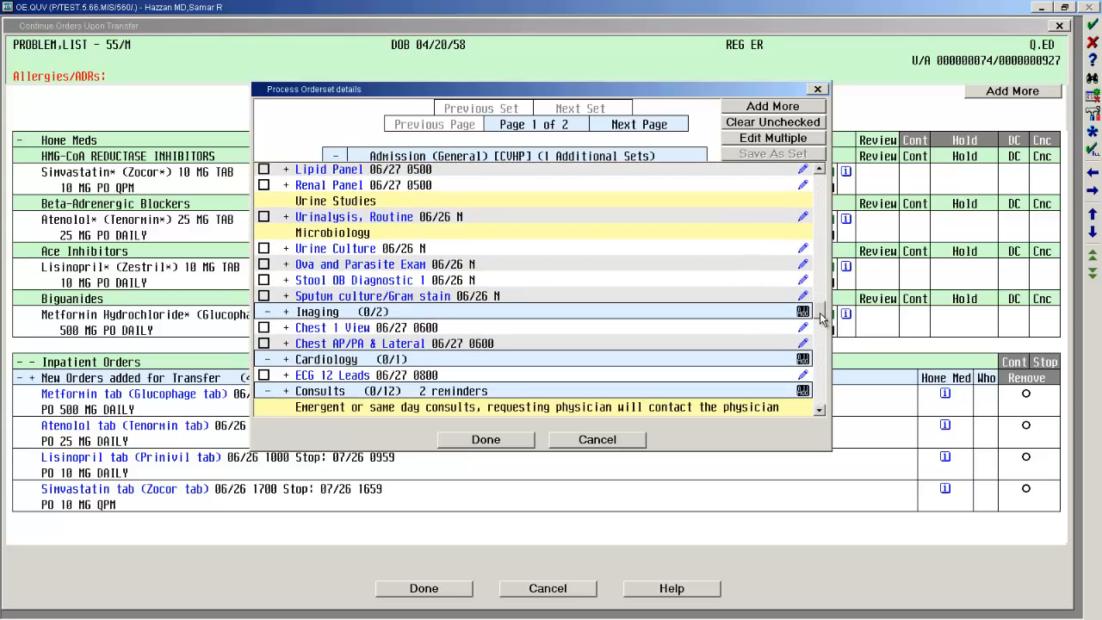
scroll(822, 319, down, 4)
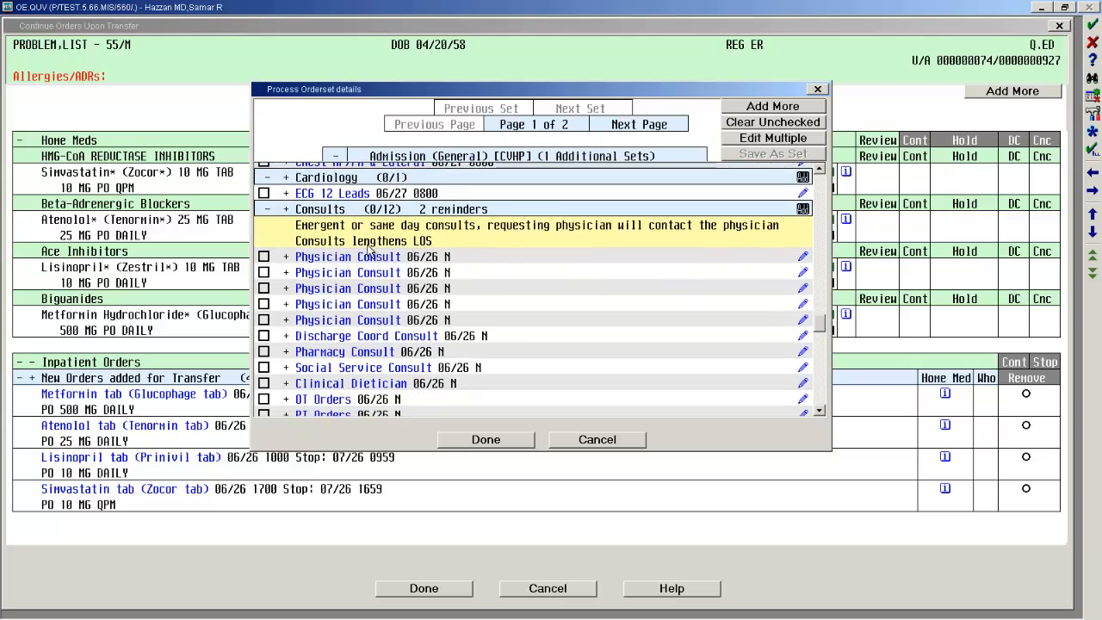
click(264, 256)
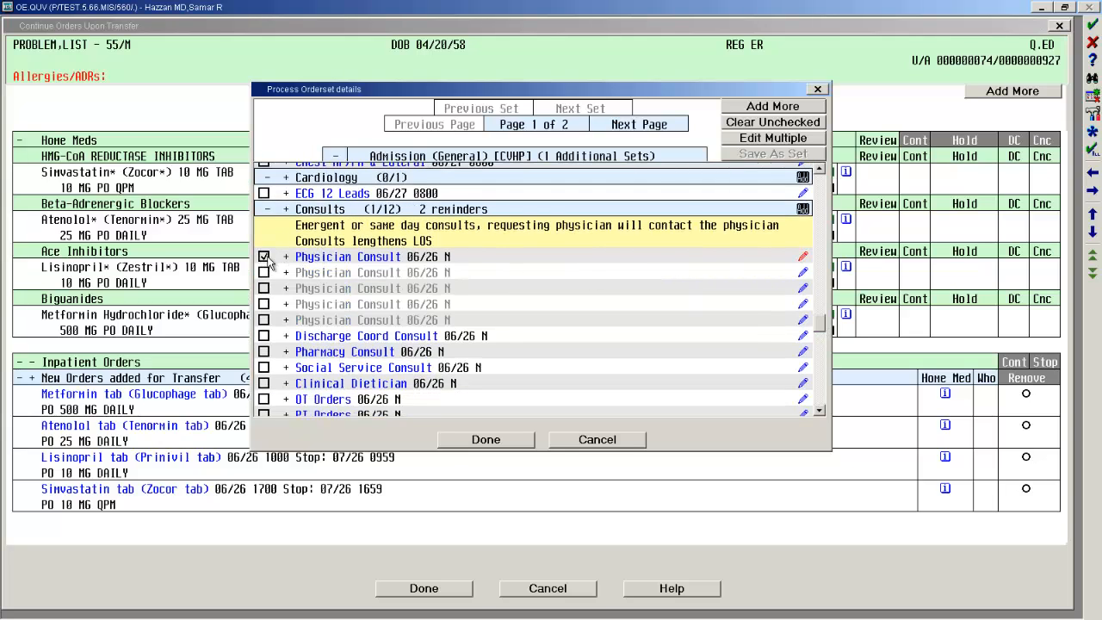
click(804, 257)
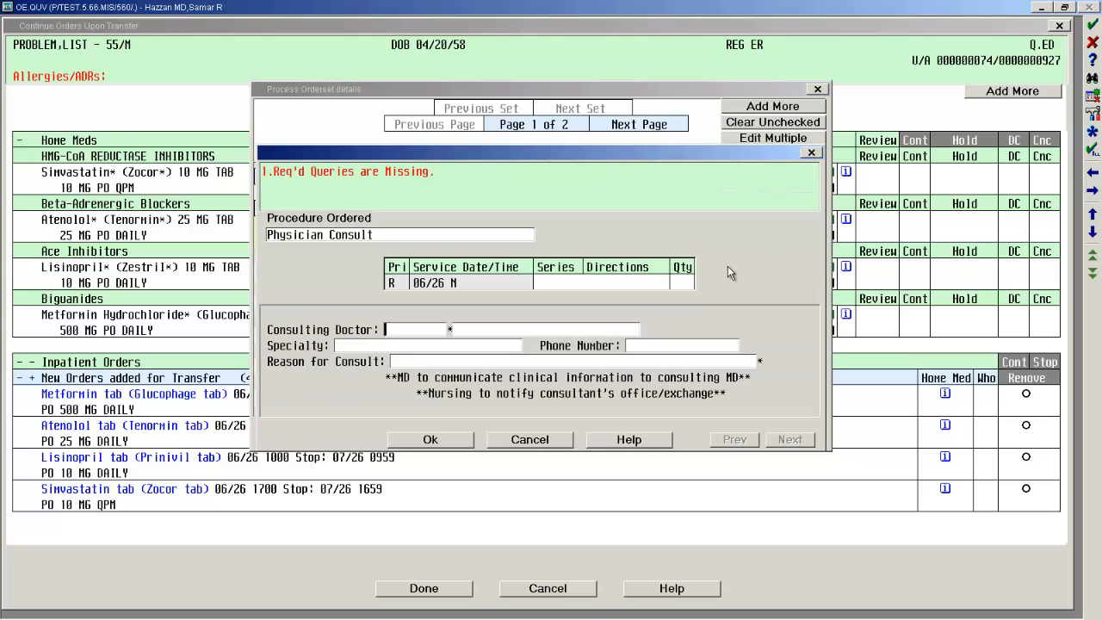
text(barr)
key(Tab)
key(Return)
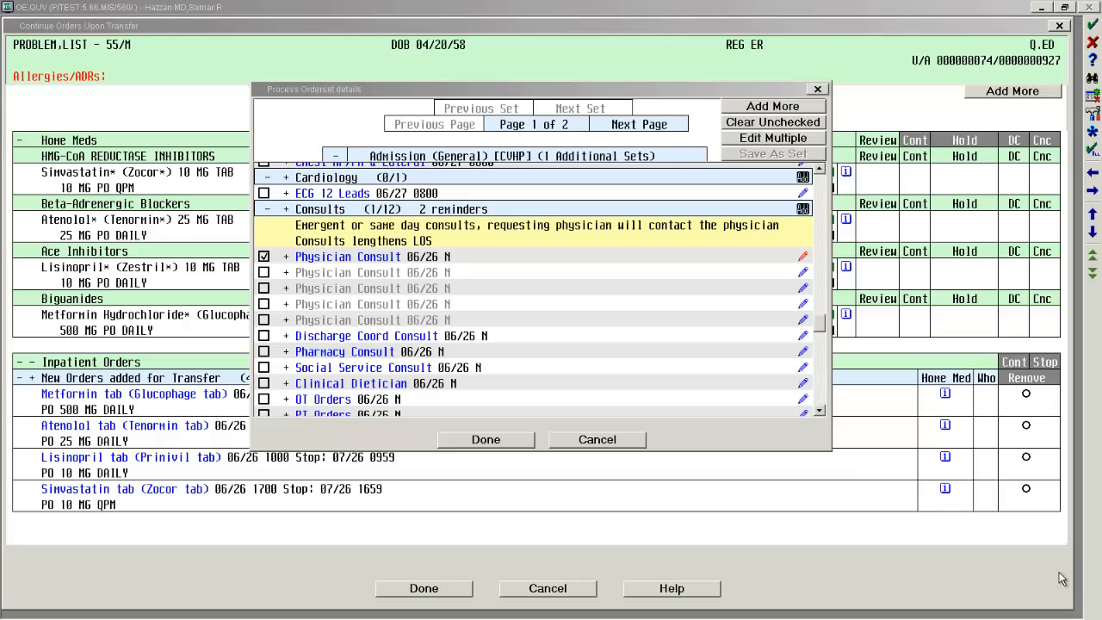
Complete the Physician Consult details with the consulting doctor's code and the reason SMALL BOWEL OBSTRUCTION.
click(802, 259)
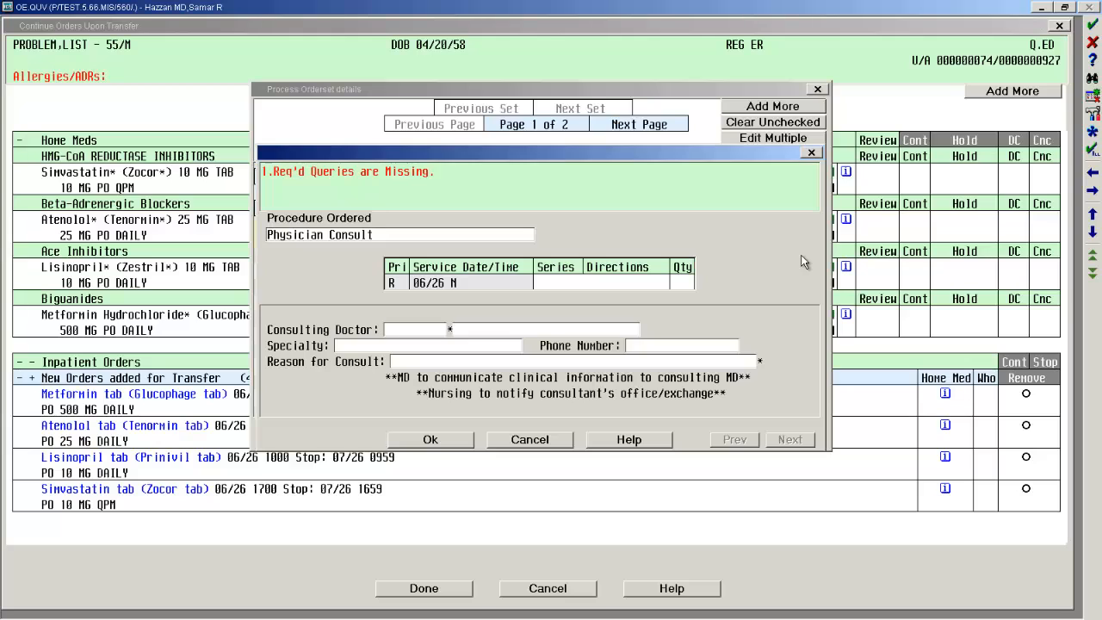
text(BARR)
key(Return)
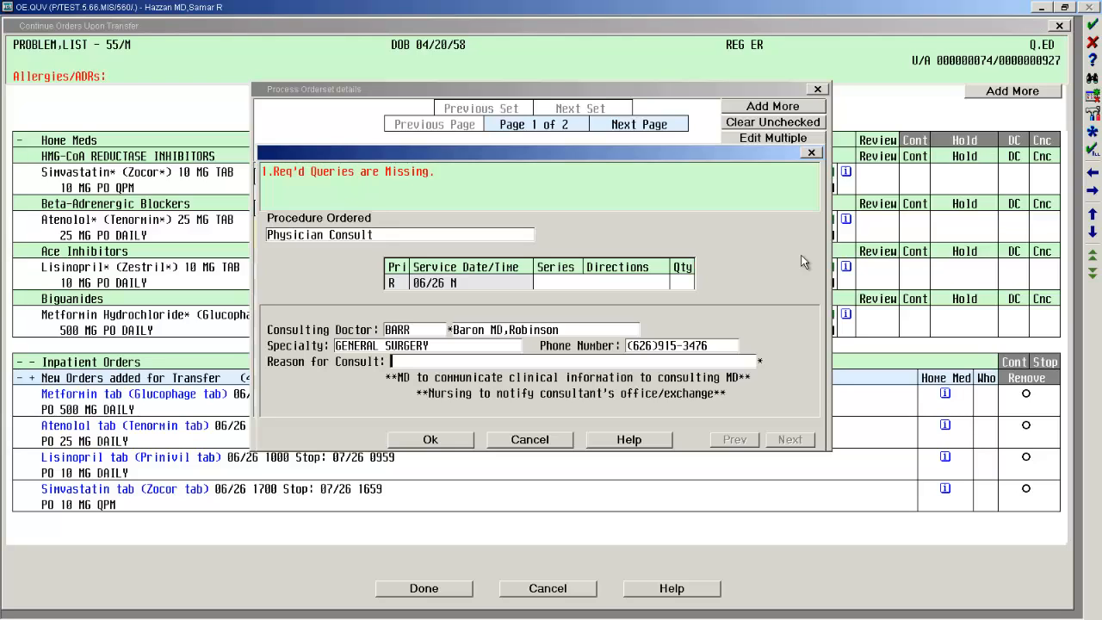
text(SMALL BOWEL OBST)
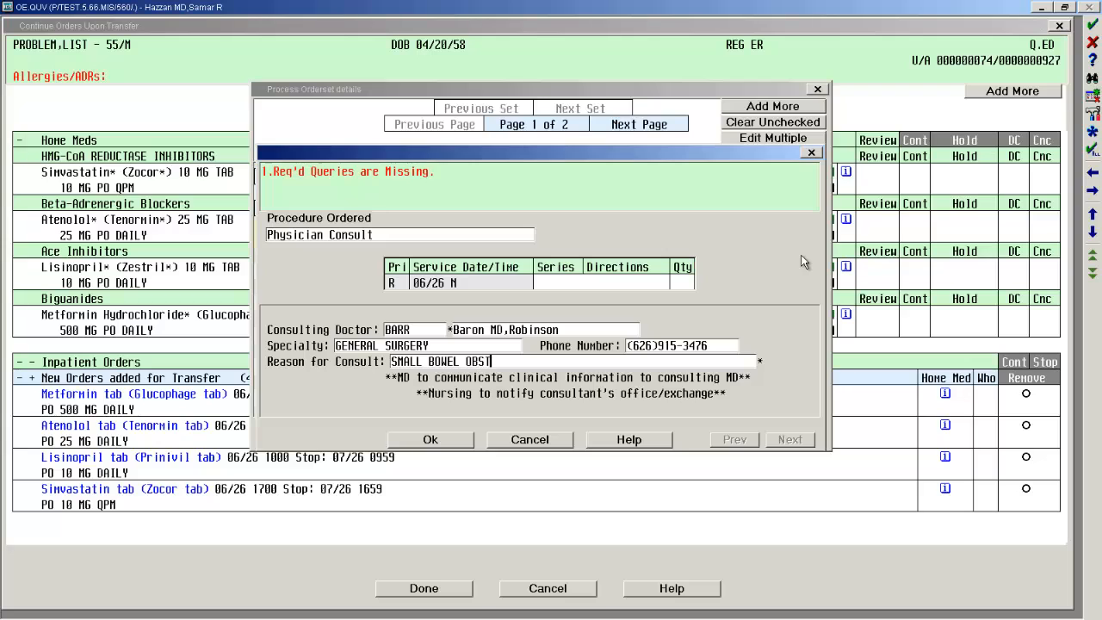
text(RUCTION)
key(Return)
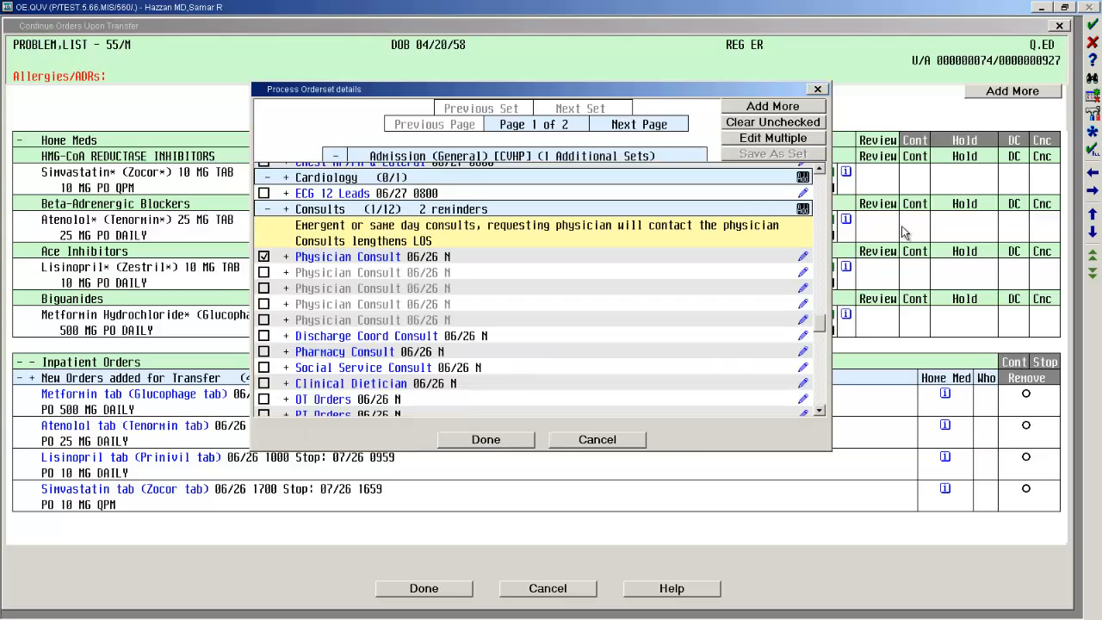
Look through the pain protocol orders without selecting any and finish the order set selections.
drag(820, 321, 820, 348)
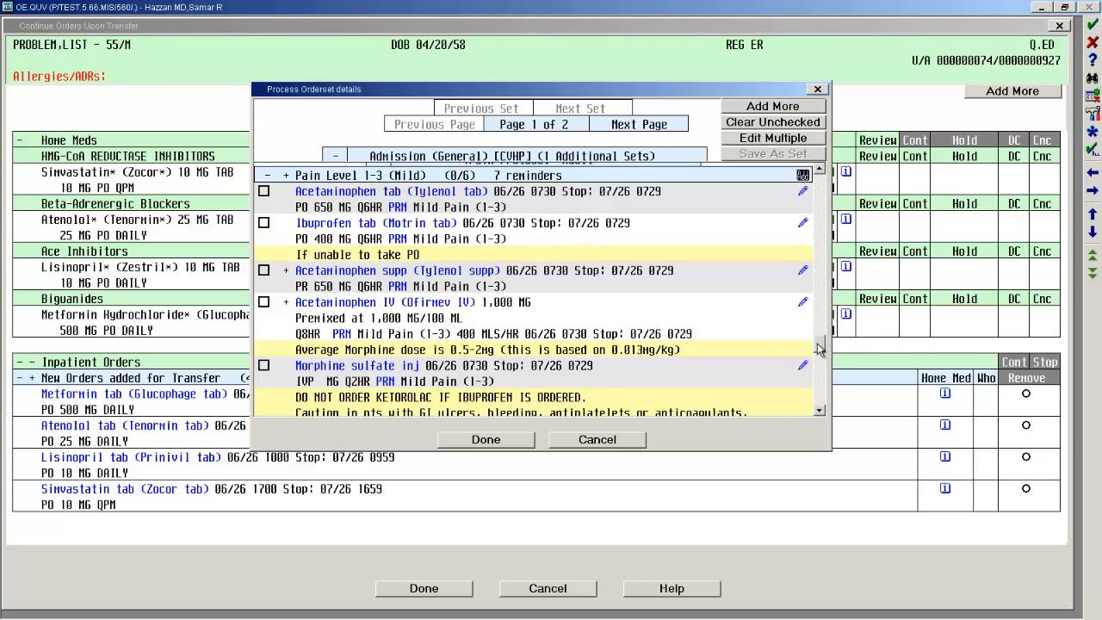
drag(819, 348, 810, 403)
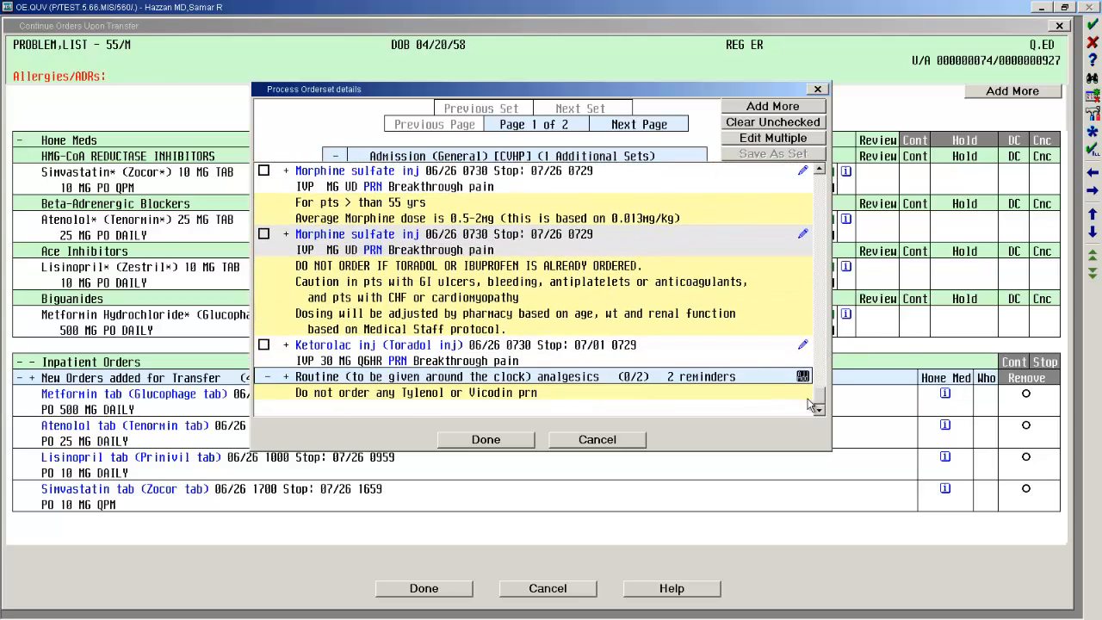
click(515, 445)
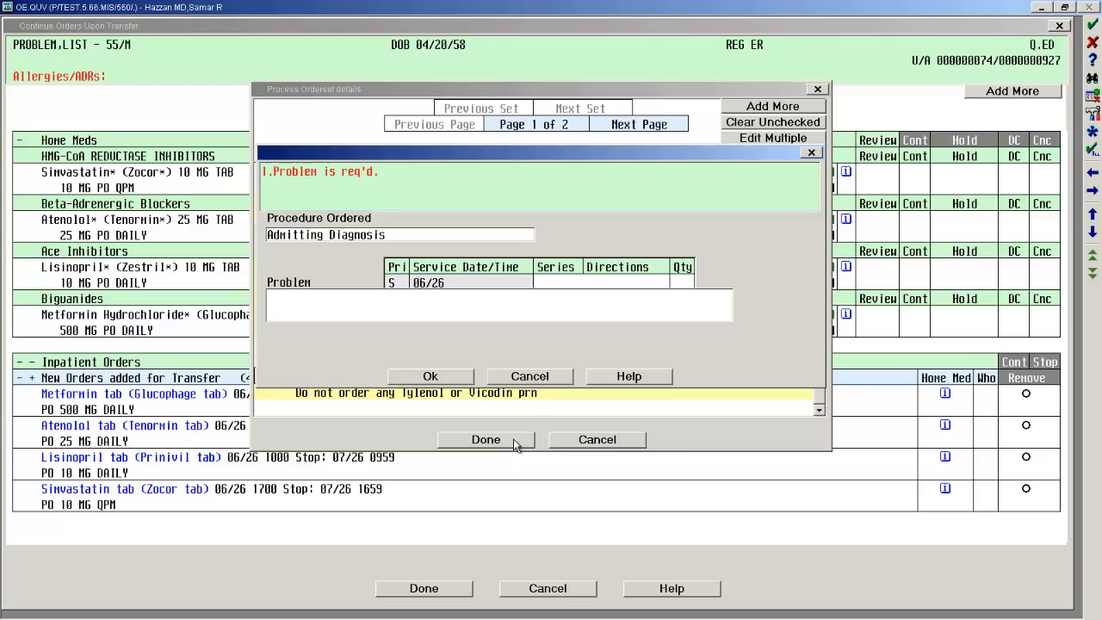
Set the problem of the Admitting Diagnosis order to Small bowel obstruction, found by searching the problems for BOWEL, and accept the order.
click(348, 309)
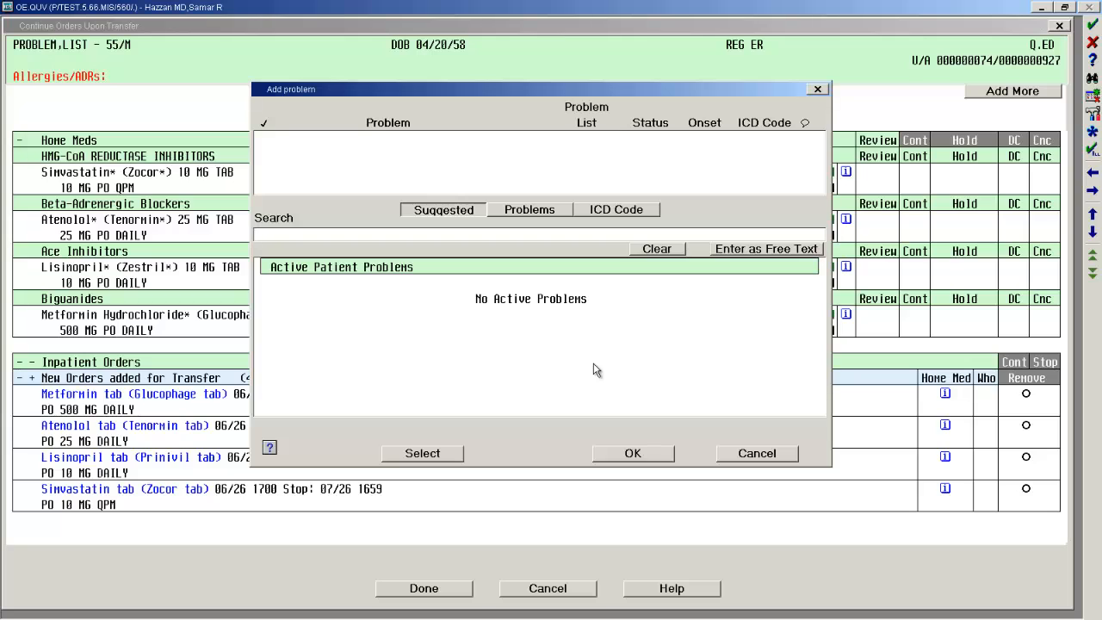
text(BOWEL)
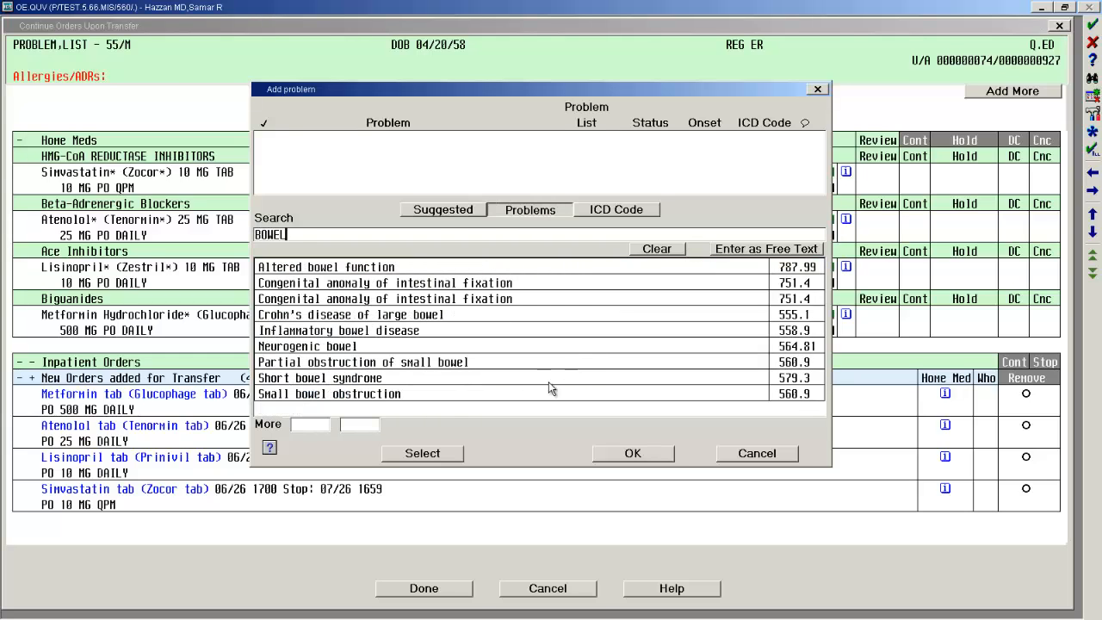
double_click(374, 394)
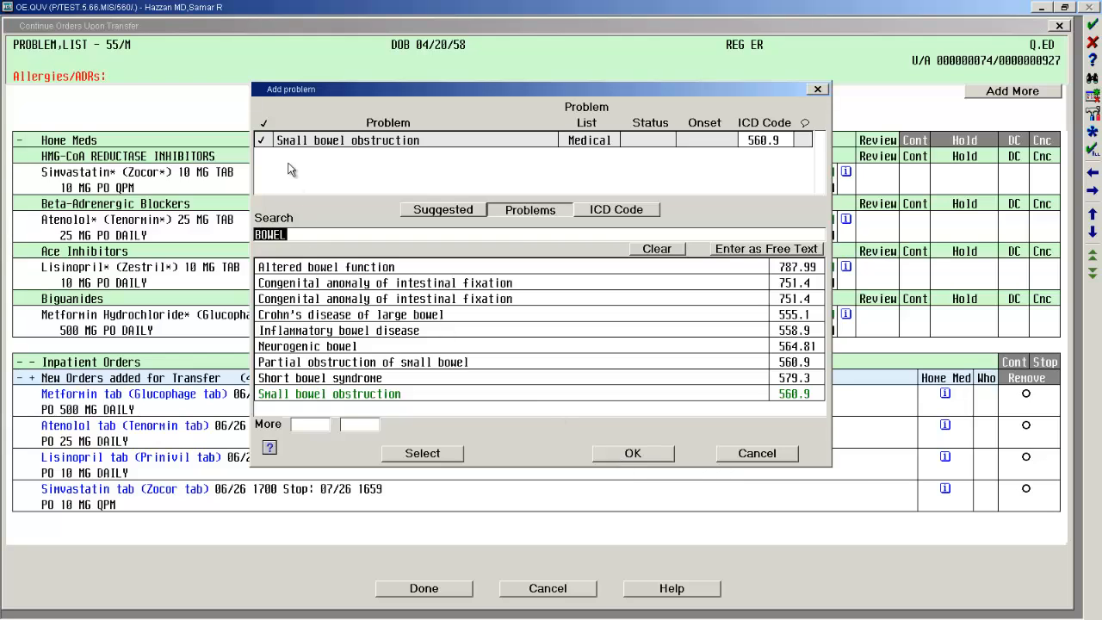
click(634, 455)
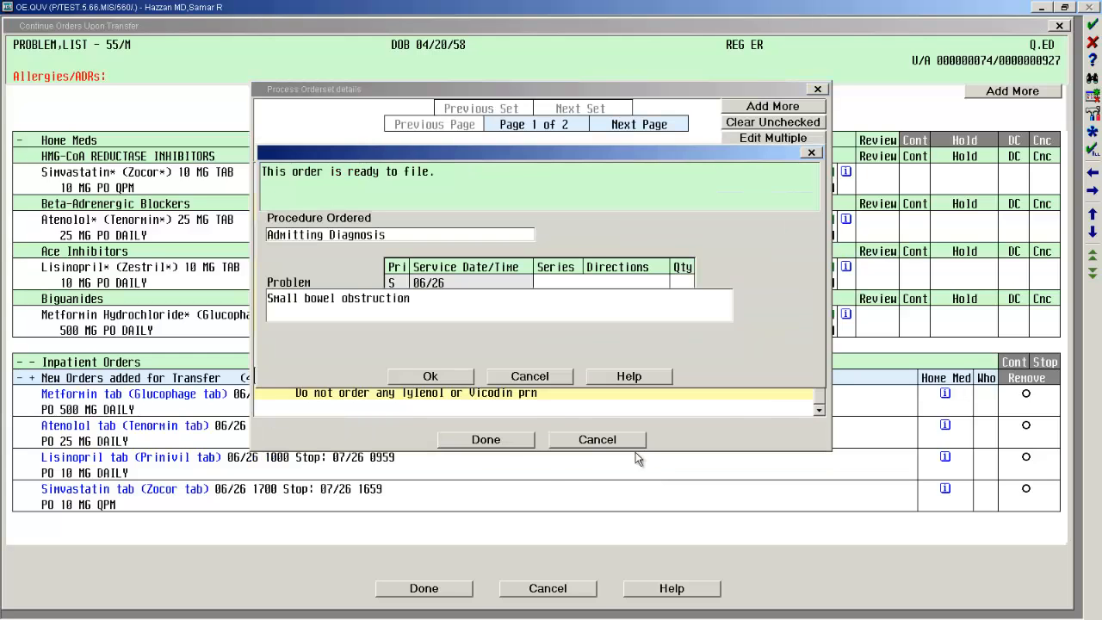
click(450, 377)
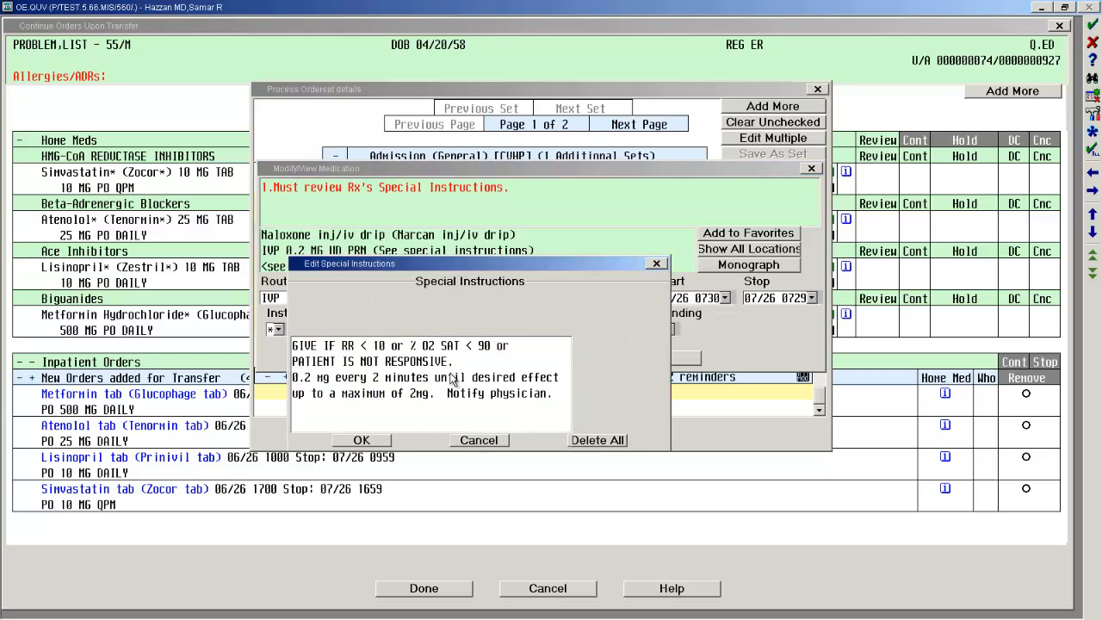
Accept the Naloxone order with its special instructions unchanged, and complete the transfer order list after reviewing the newly added orders.
click(379, 444)
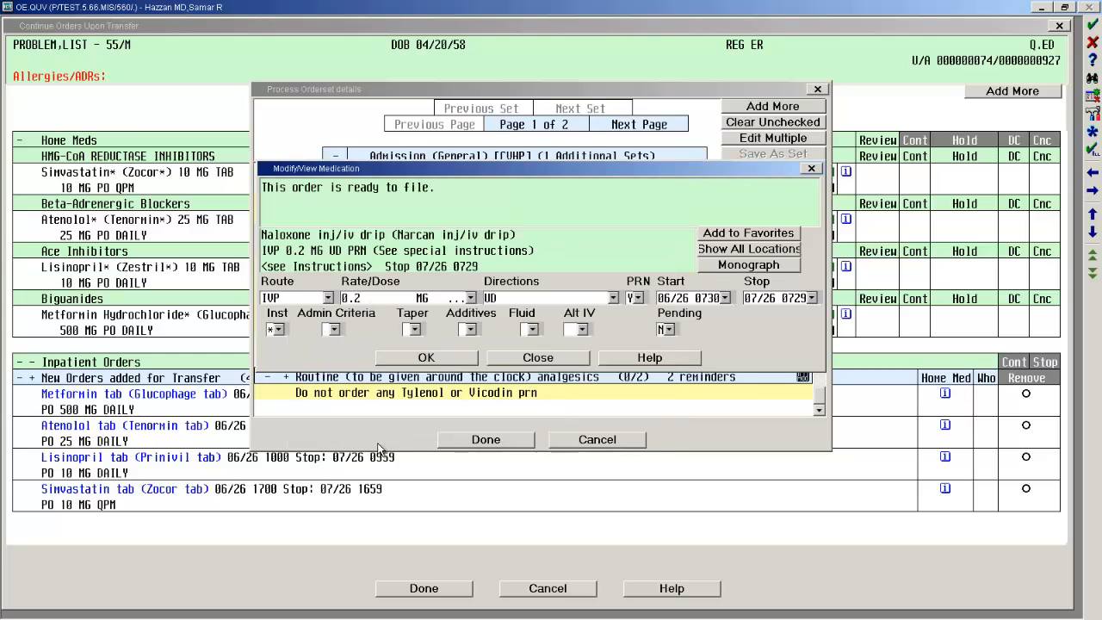
click(435, 359)
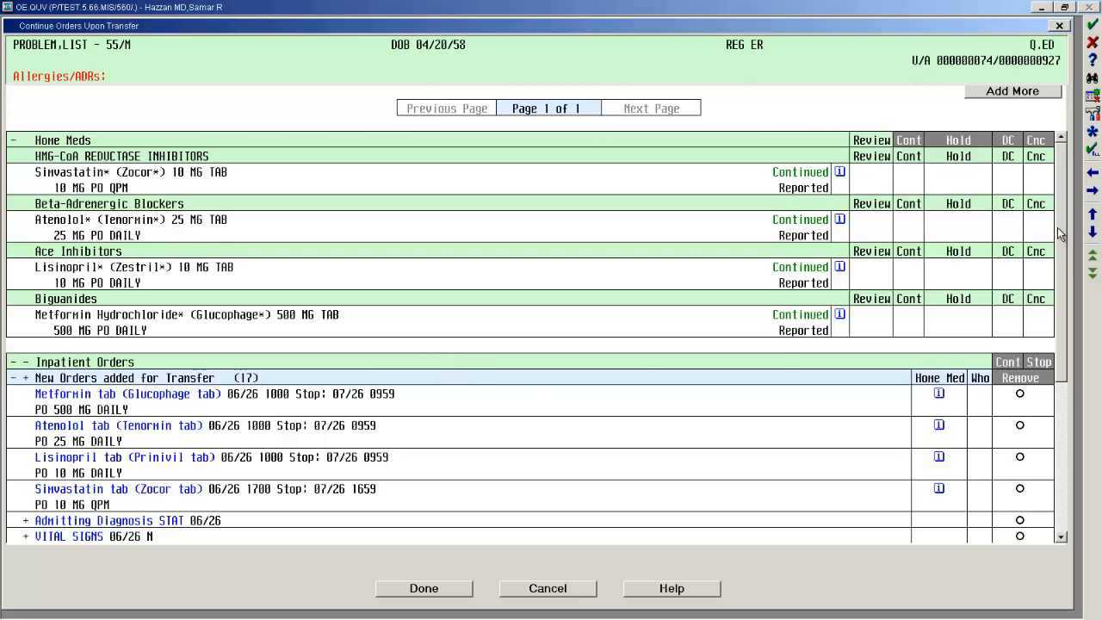
drag(1059, 234, 1059, 248)
scroll(850, 476, down, 5)
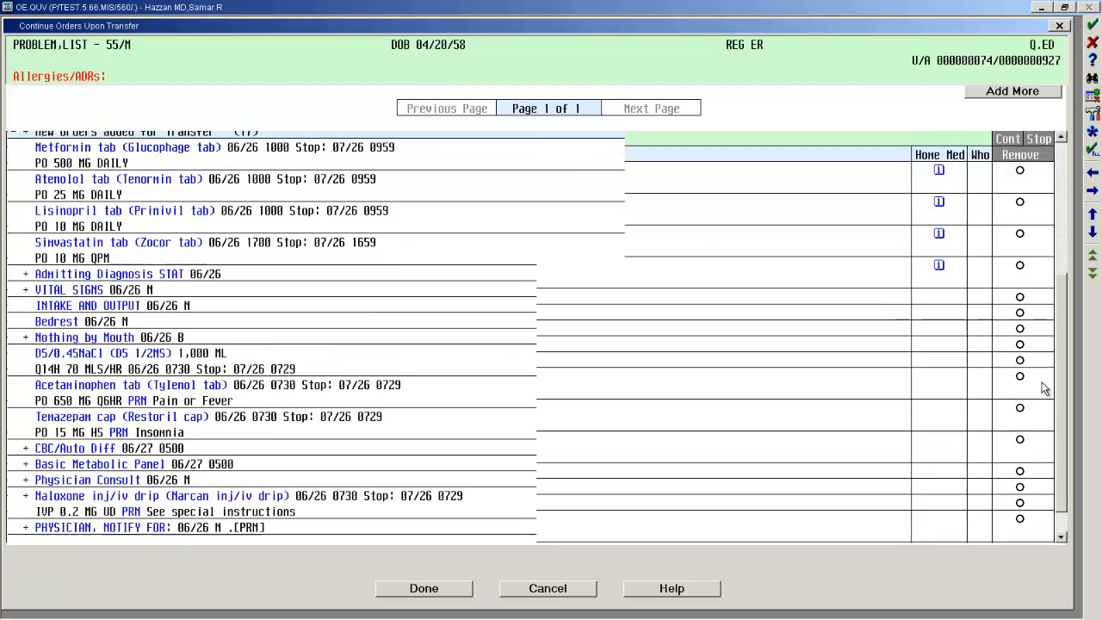
click(465, 593)
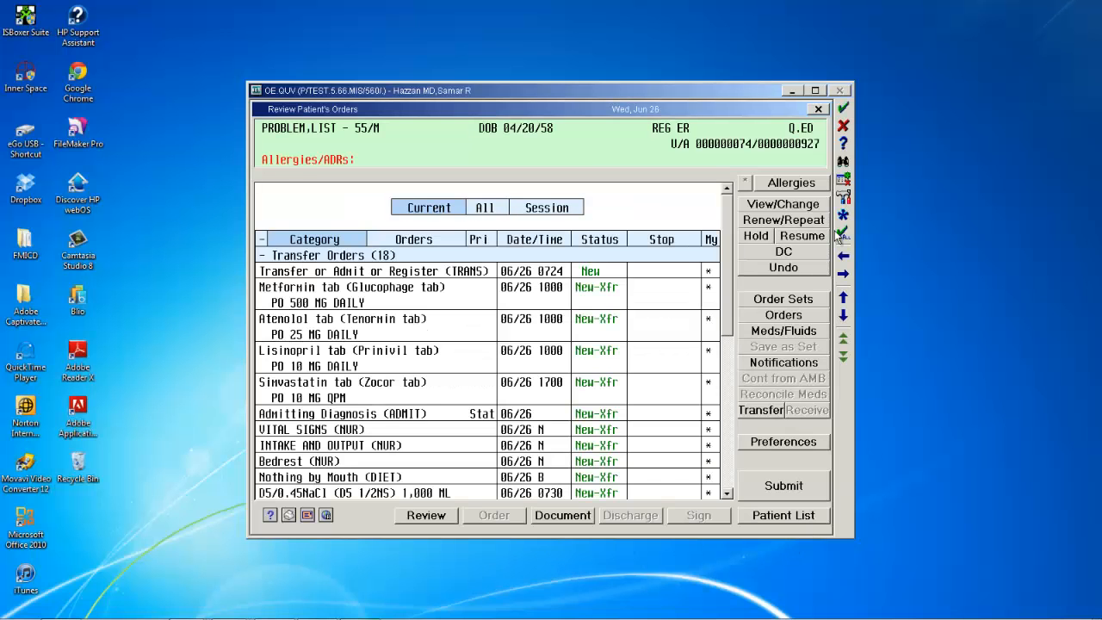
Submit the new transfer orders and authorize the session summary with the PIN.
click(794, 487)
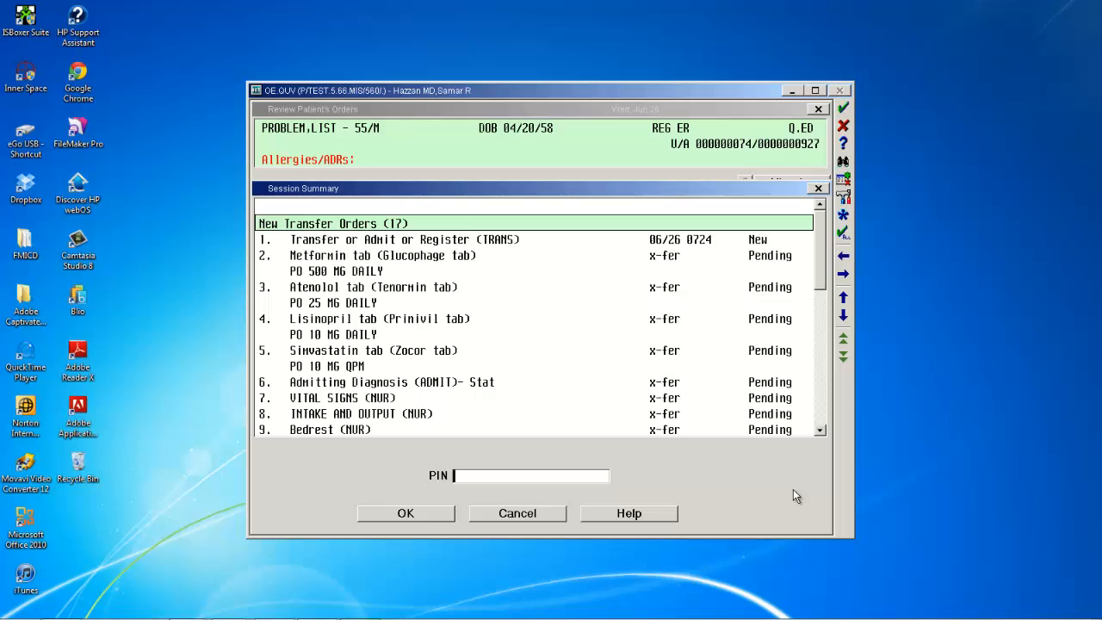
text(****)
key(Return)
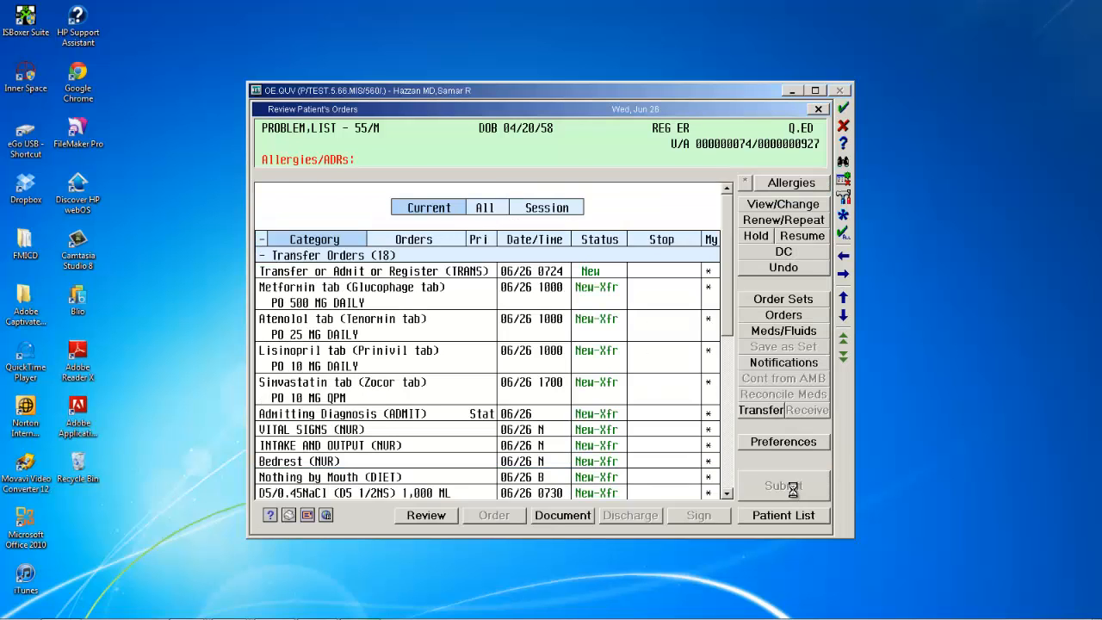